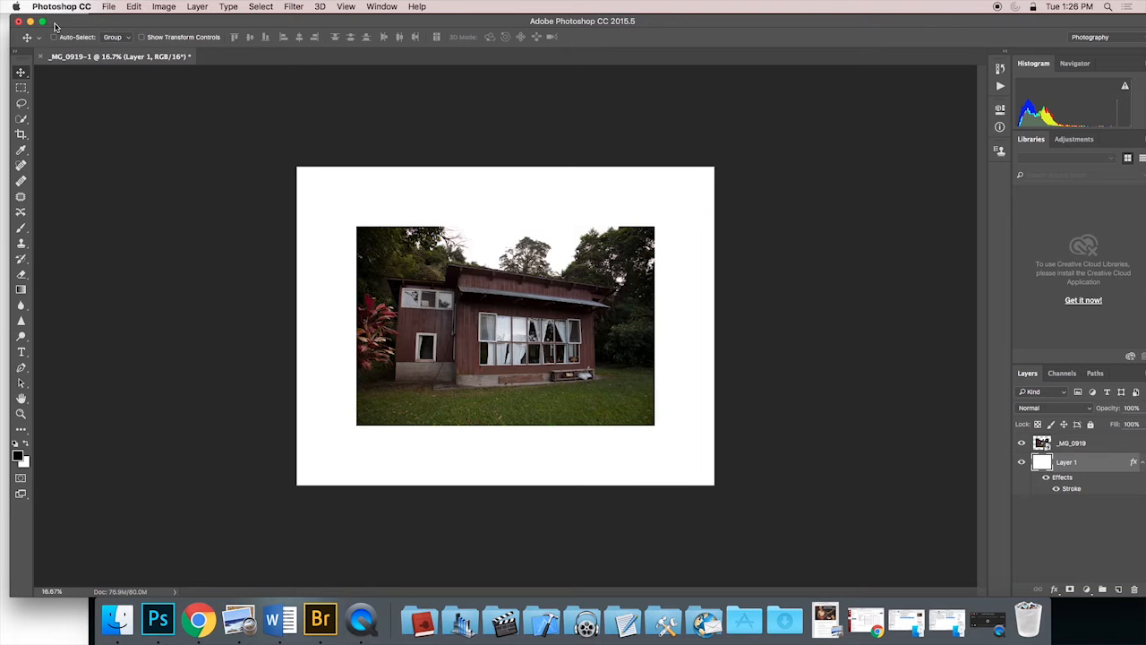
Step: Minimize the Photoshop window and select _MG_0919.JPG in the CR sample images folder in Adobe Bridge
click(29, 21)
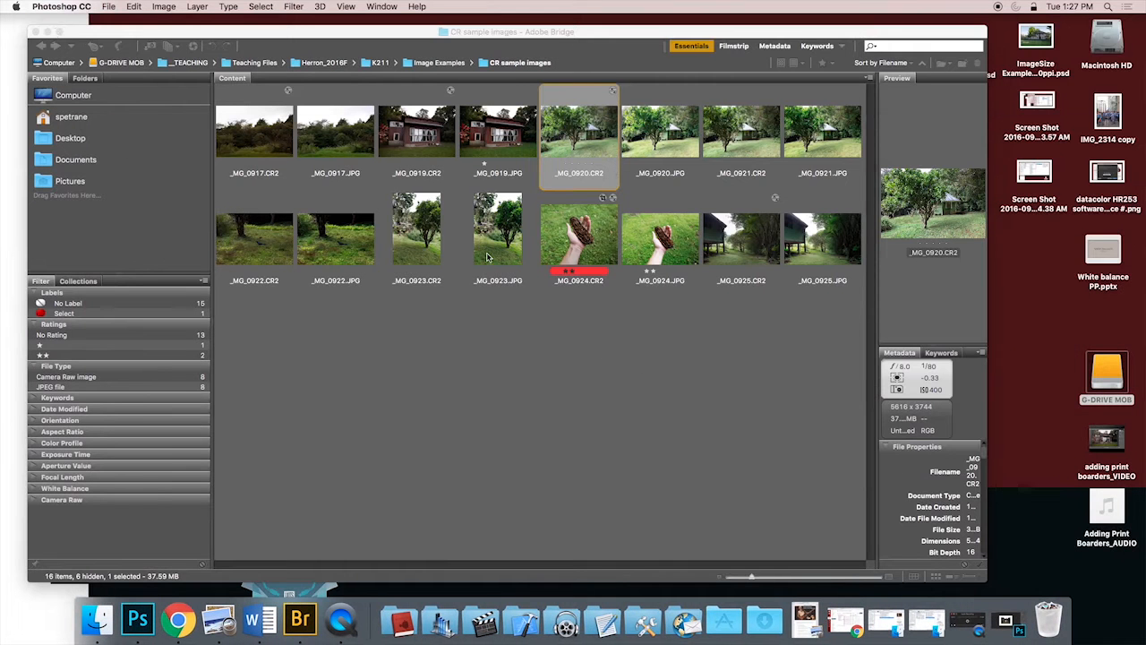
click(484, 144)
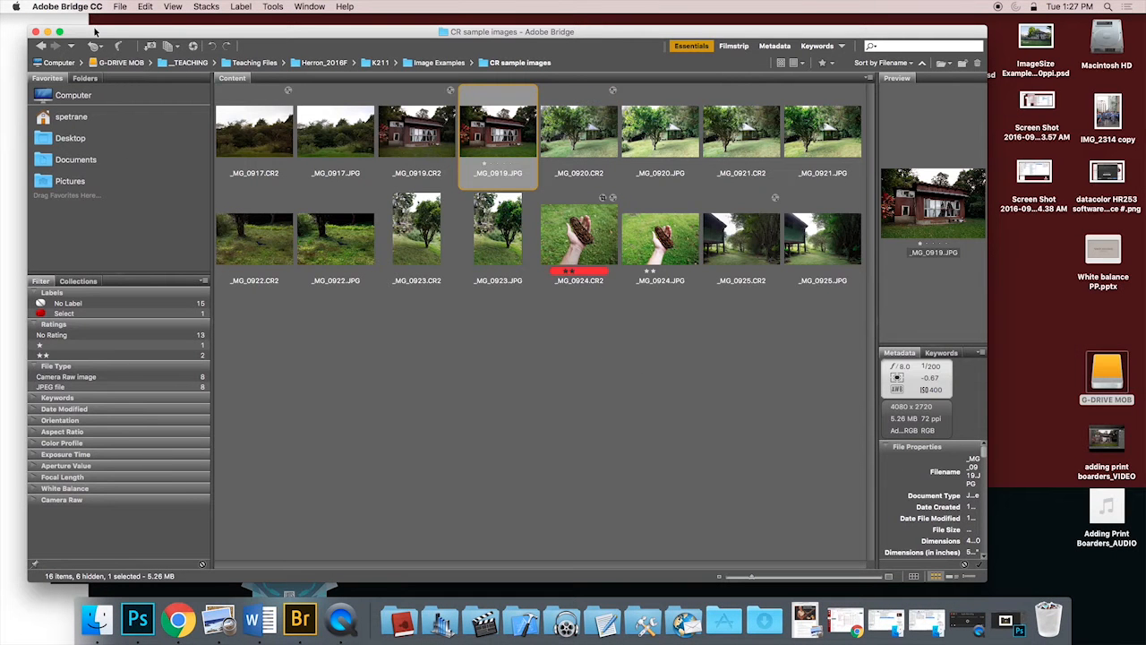
mouse_move(99, 34)
mouse_down()
mouse_move(127, 43)
mouse_move(95, 23)
mouse_up()
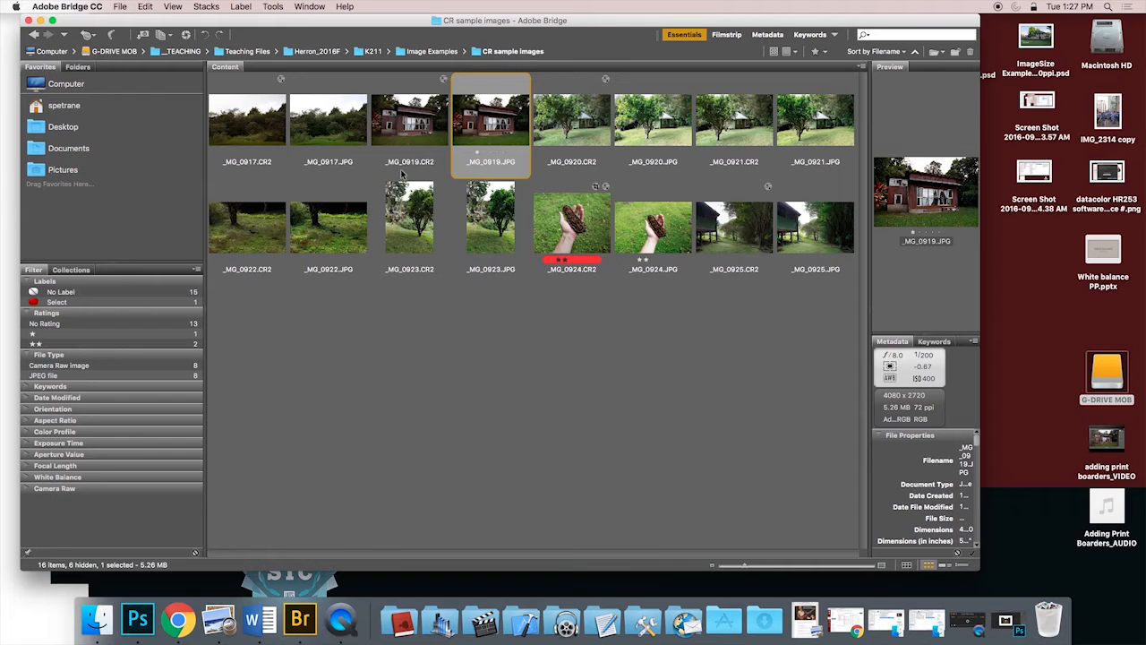
Step: Compare the _MG_0919.CR2 thumbnail with its JPEG version, and open _MG_0919.JPG in Camera Raw
click(420, 94)
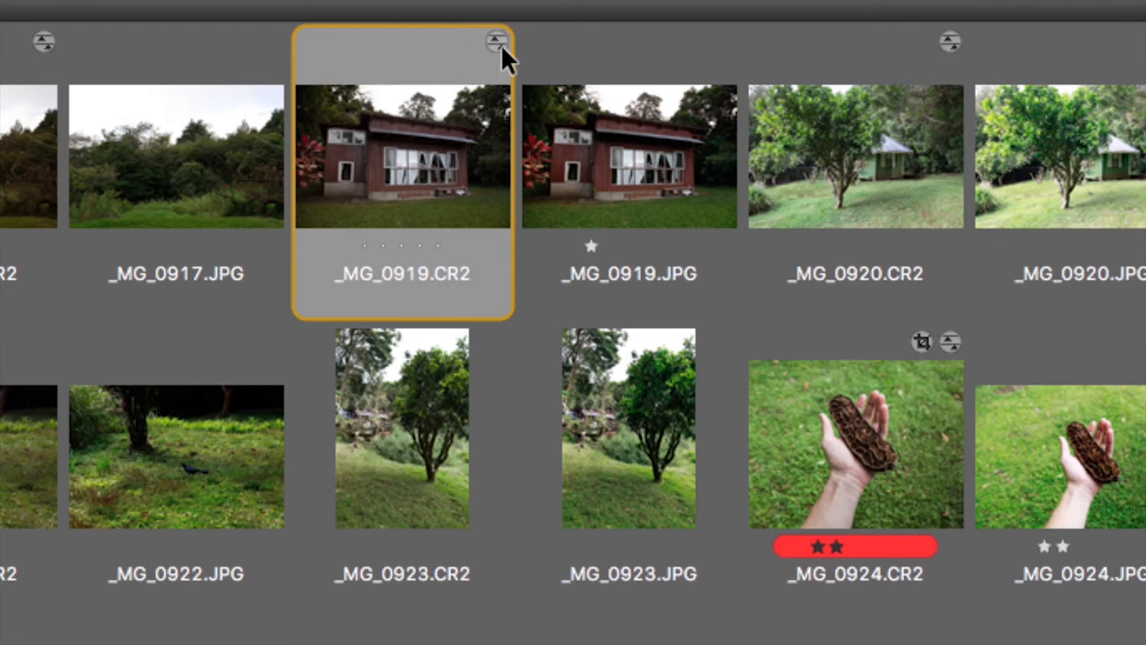
click(635, 158)
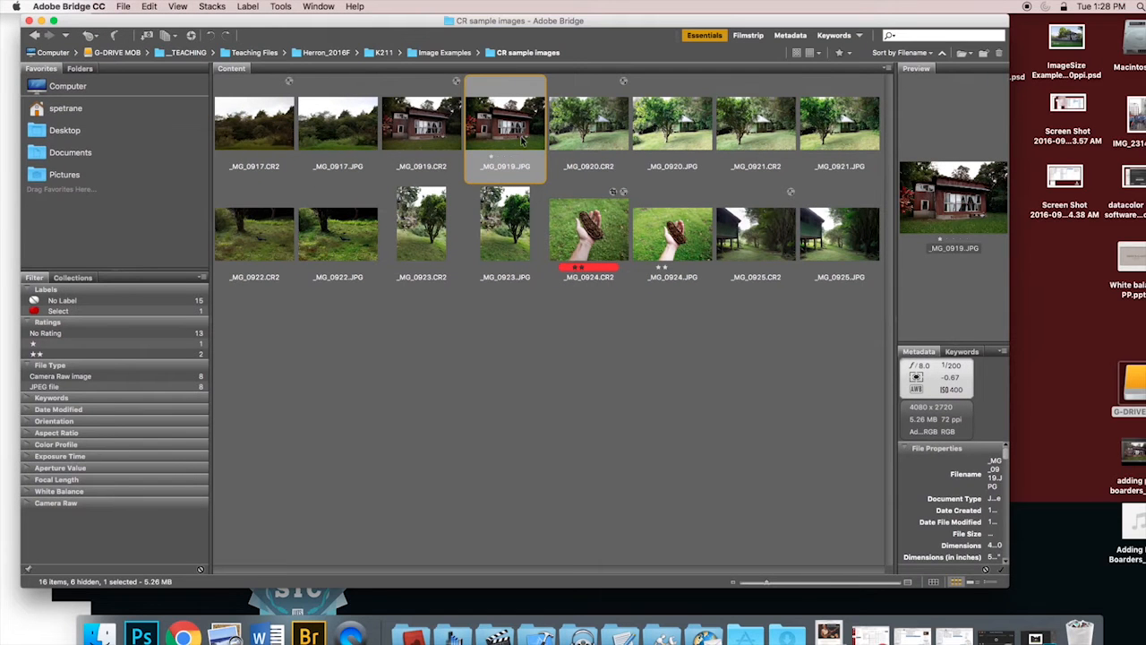
double_click(523, 140)
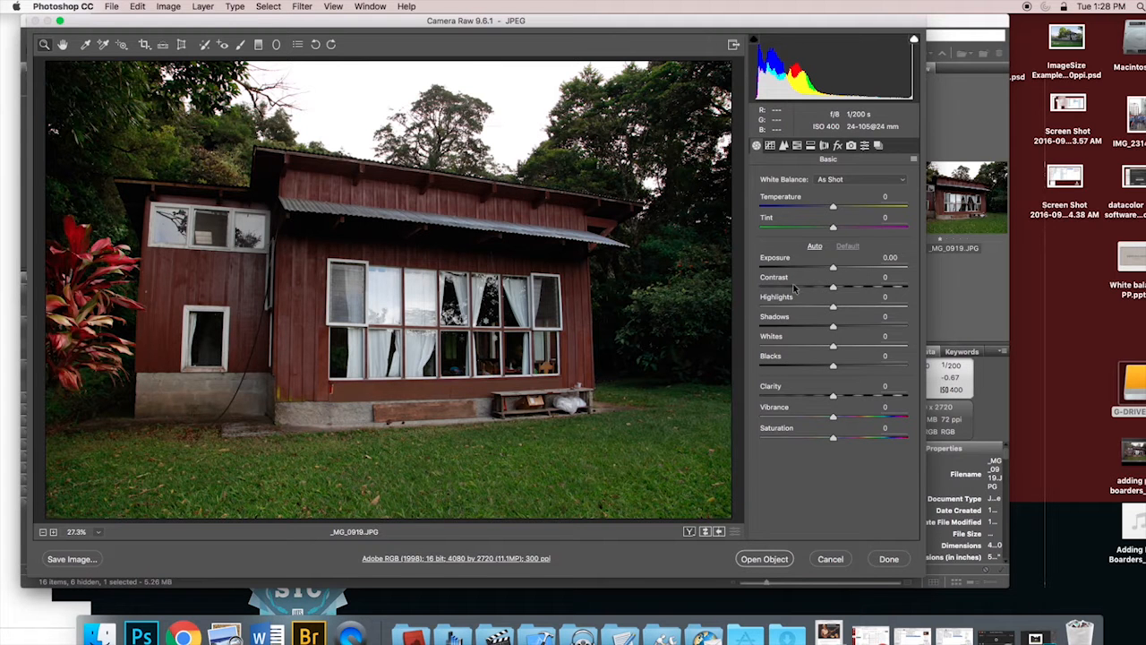
Step: Set the photo's Vibrance to -8 and Saturation to +100, and convert it to grayscale
drag(833, 419, 948, 447)
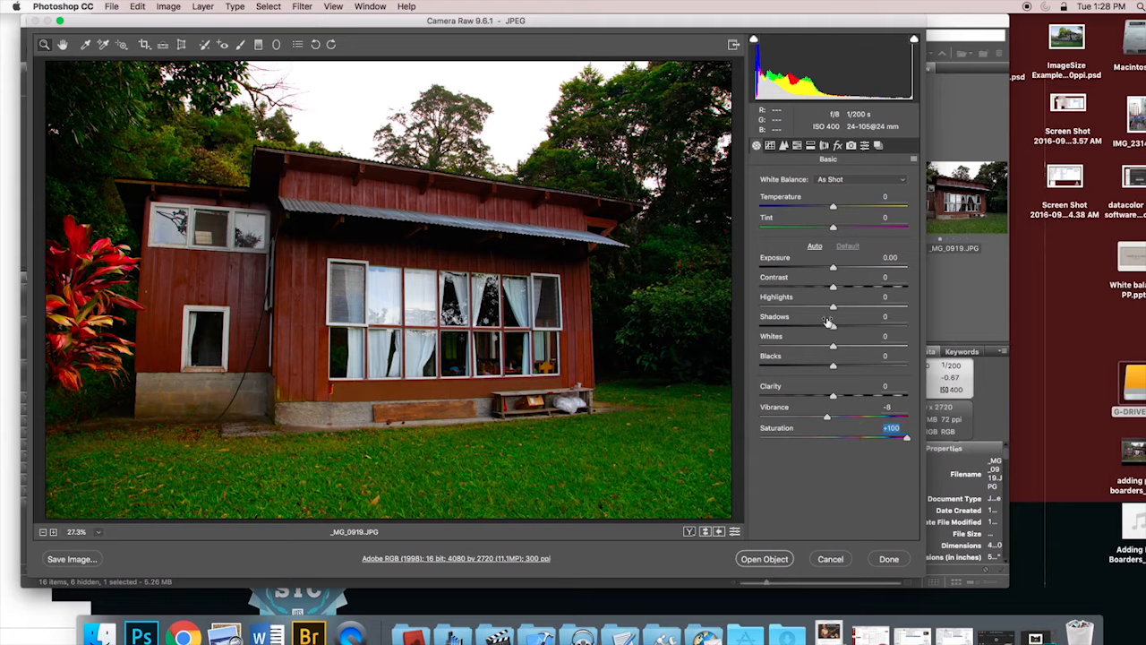
click(824, 146)
click(811, 146)
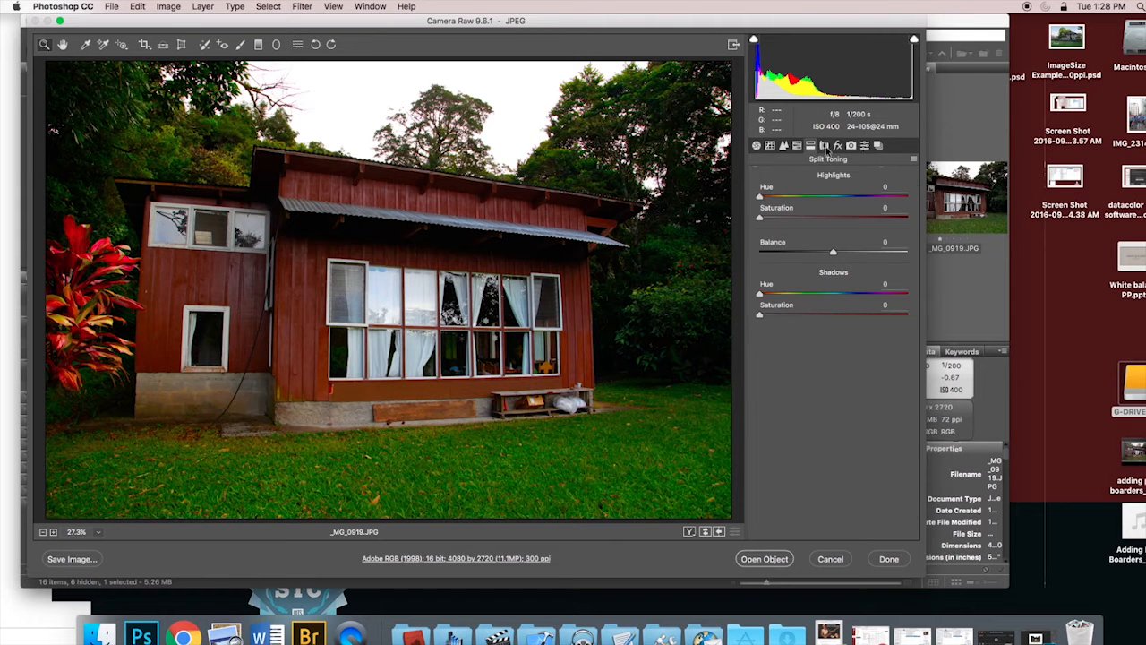
click(797, 146)
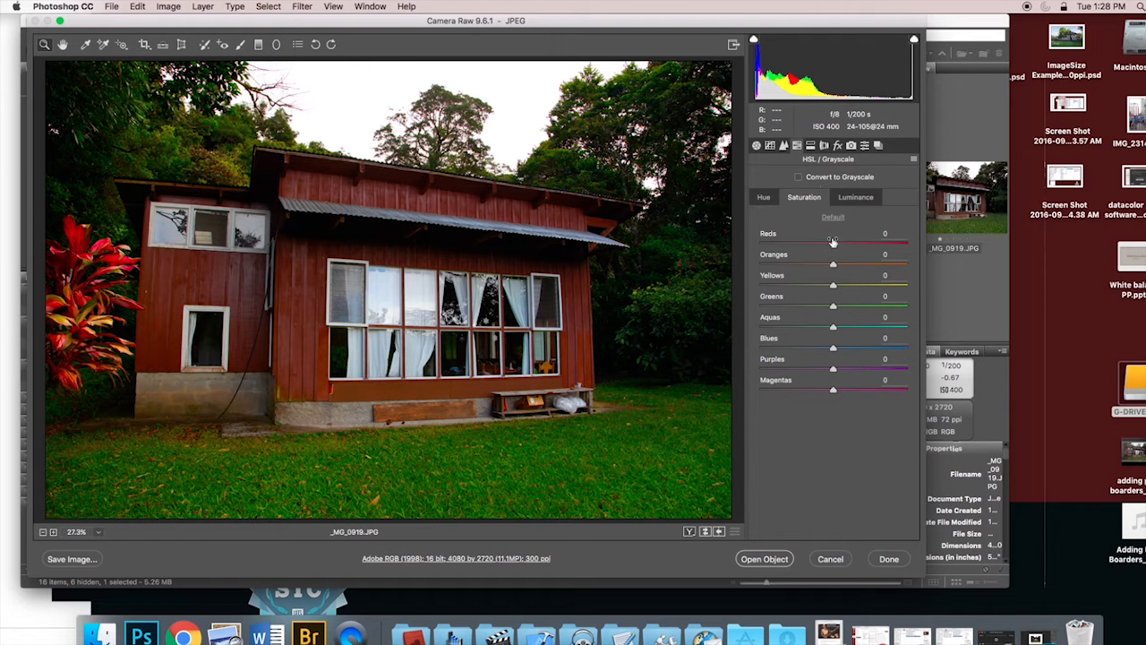
click(802, 182)
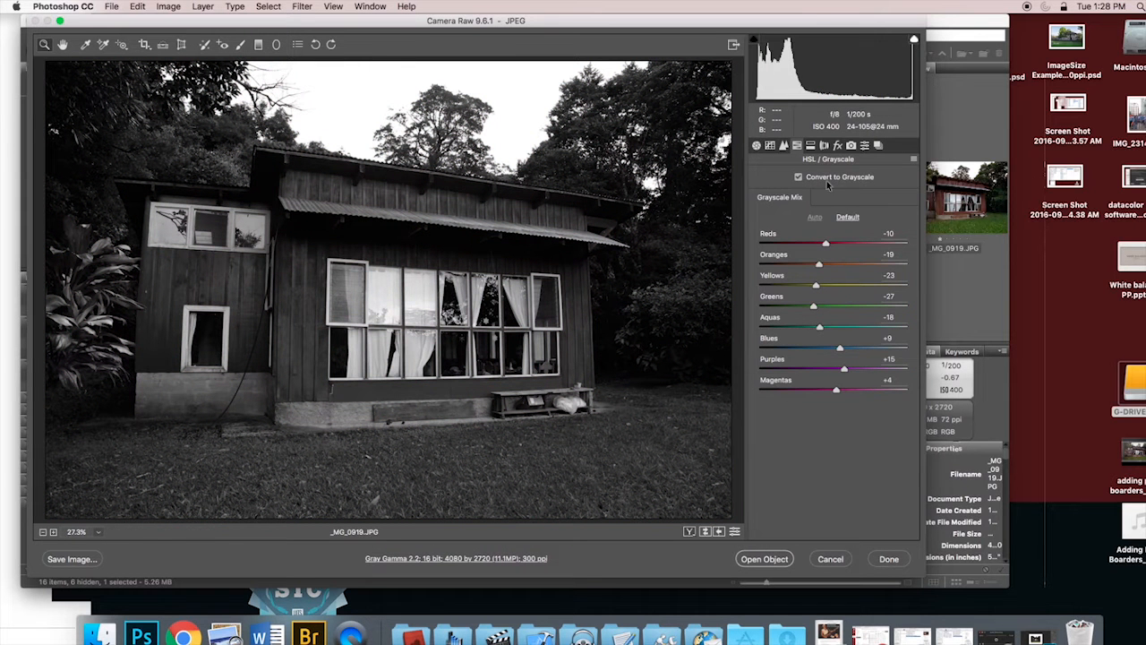
Step: Split-tone the grayscale photo with highlights saturation 100 and shadows saturation 92, and save the Camera Raw adjustments
click(811, 146)
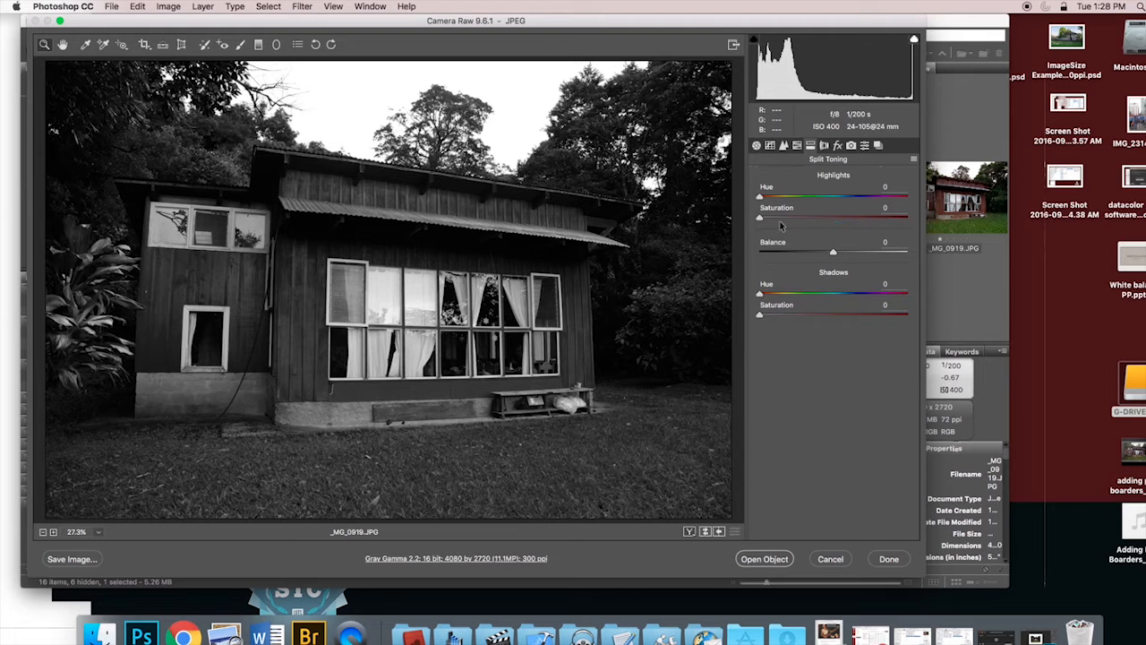
click(872, 217)
drag(891, 221, 914, 221)
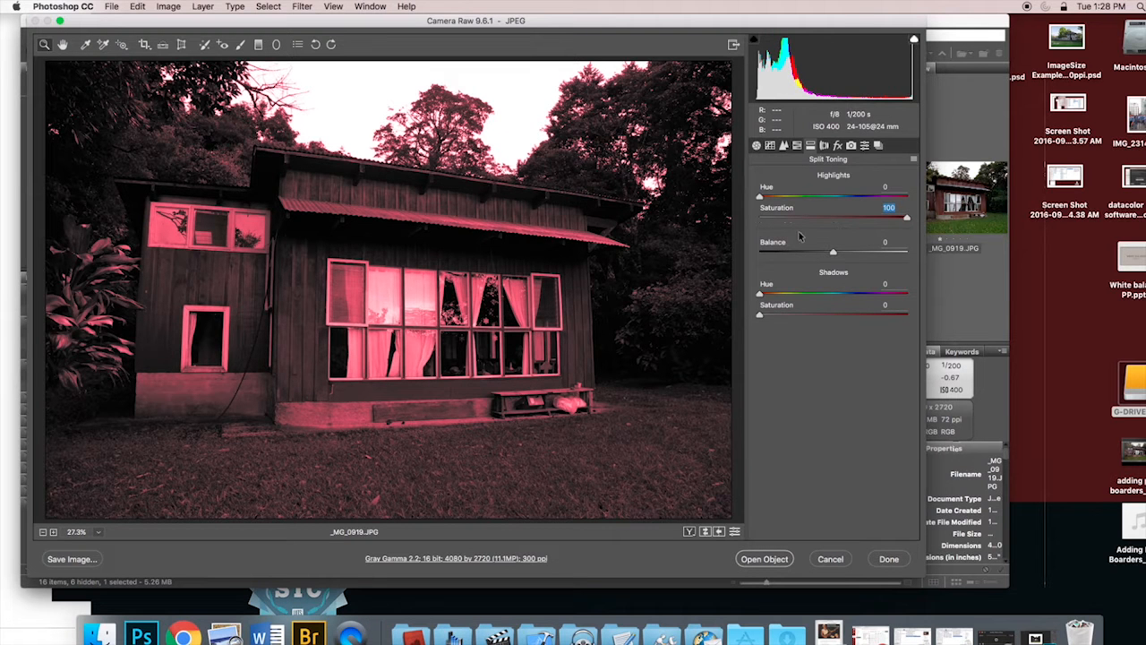
click(760, 197)
drag(841, 315, 896, 316)
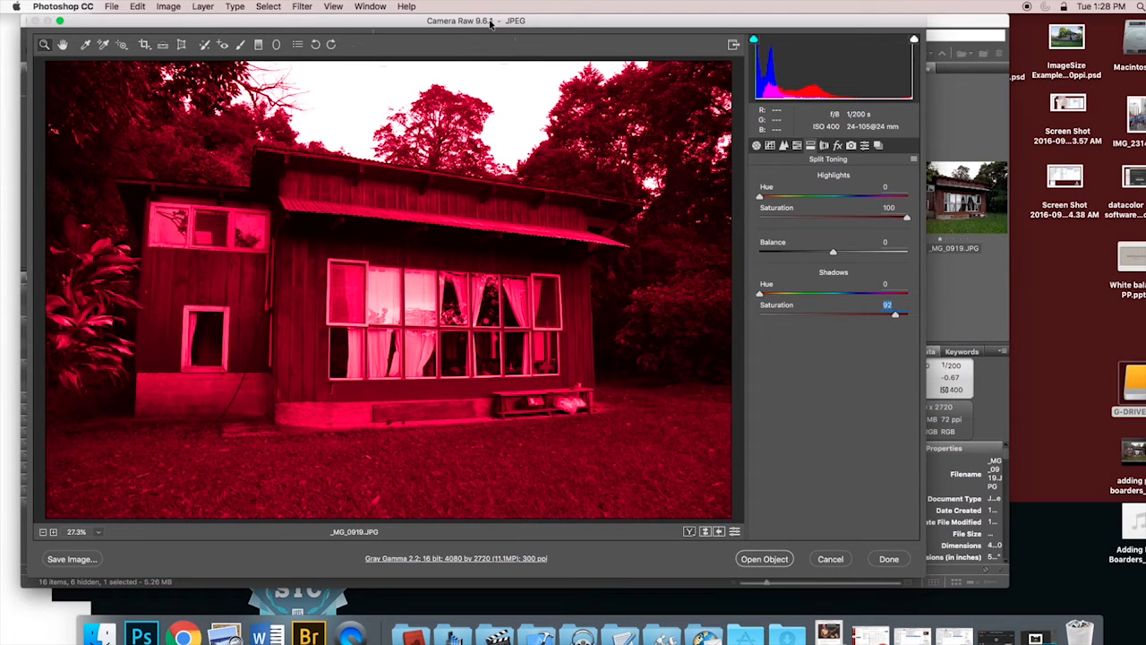
click(889, 559)
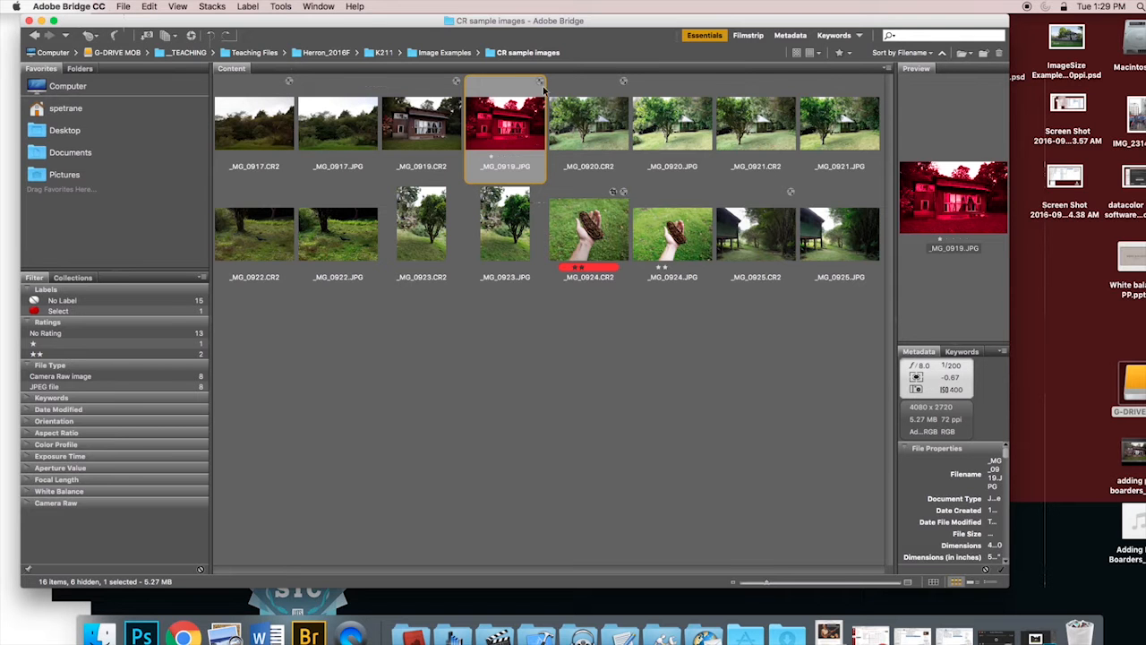
Step: Reopen _MG_0919.JPG in Camera Raw, set both split-toning saturations, shadows and highlights, to 100, and save the adjustments
double_click(510, 139)
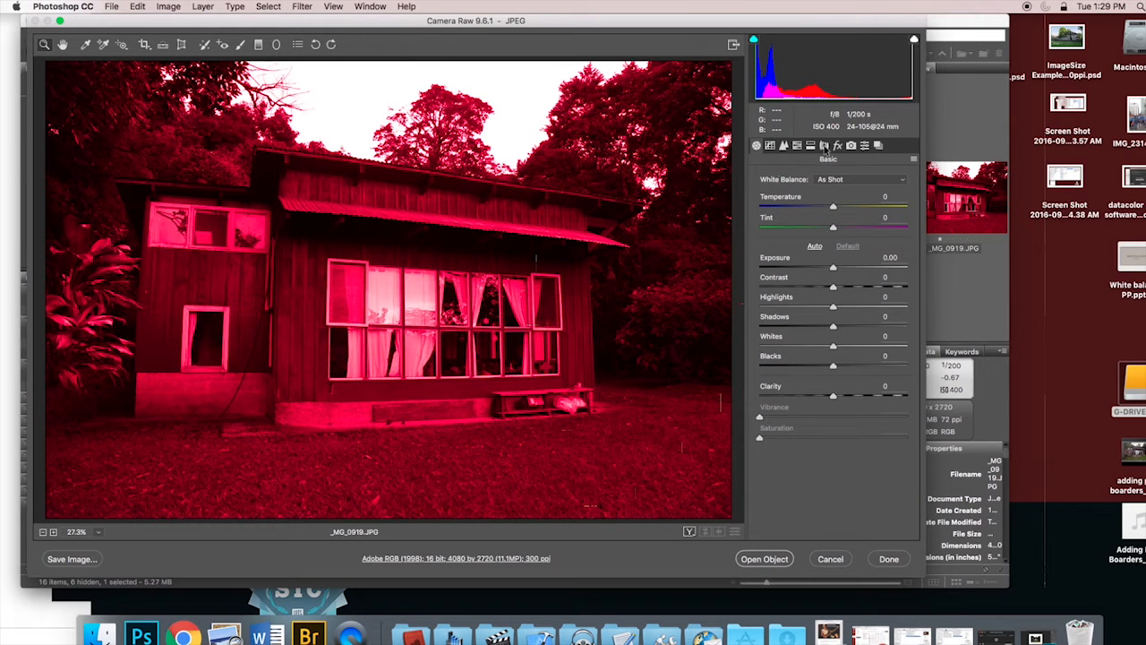
click(824, 147)
click(811, 146)
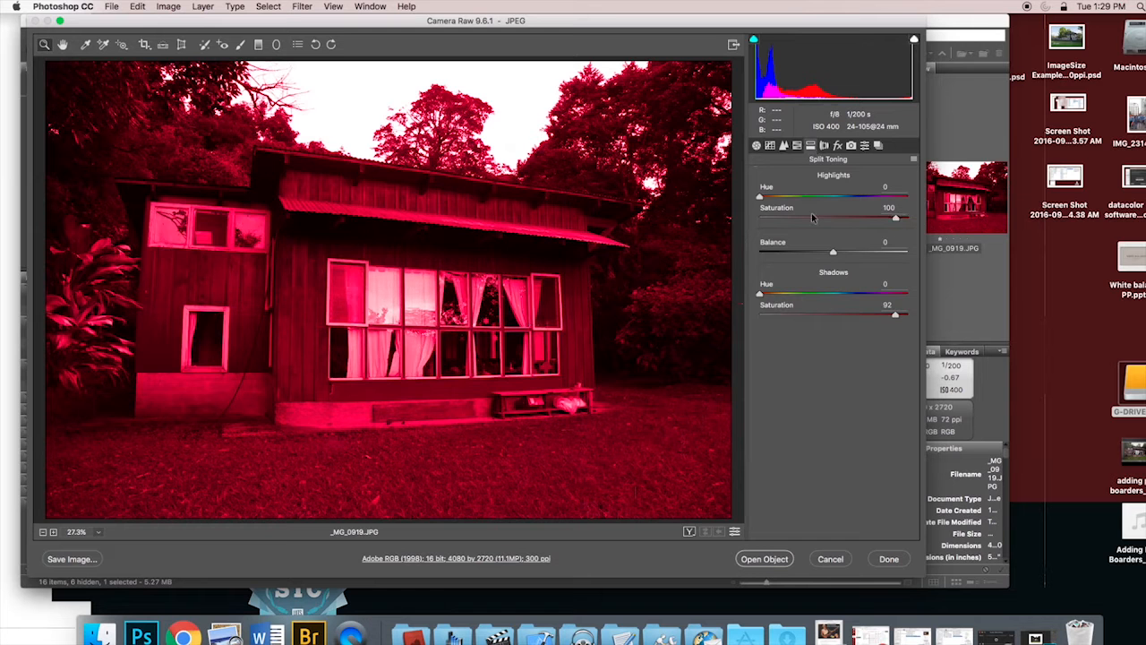
drag(896, 315, 956, 280)
drag(759, 217, 970, 228)
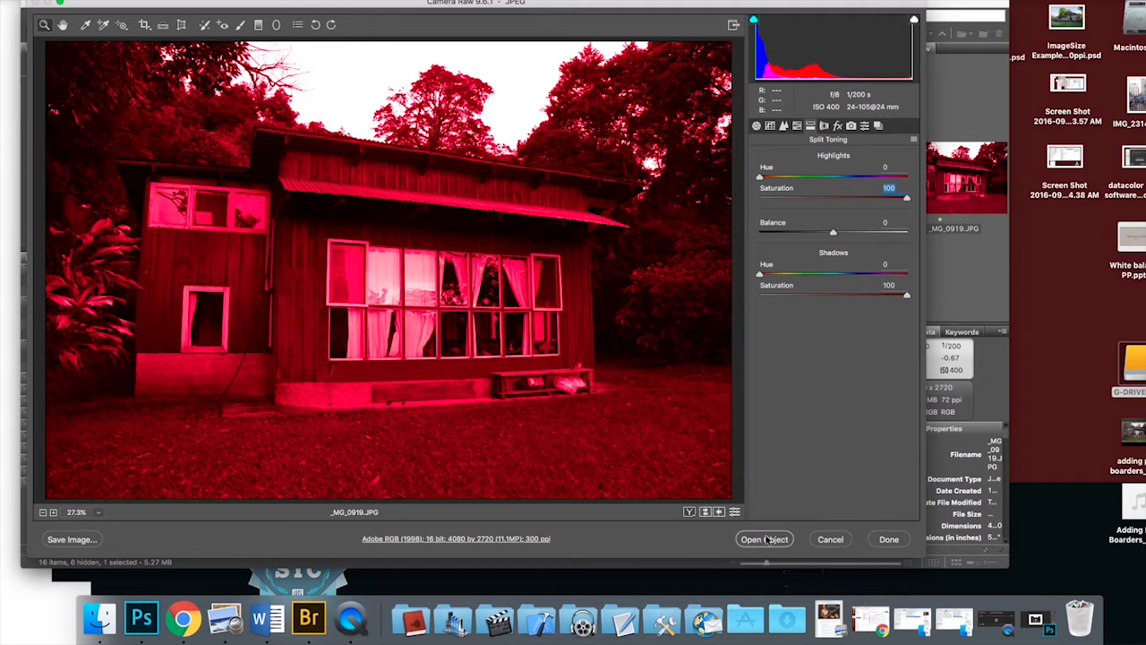
click(887, 539)
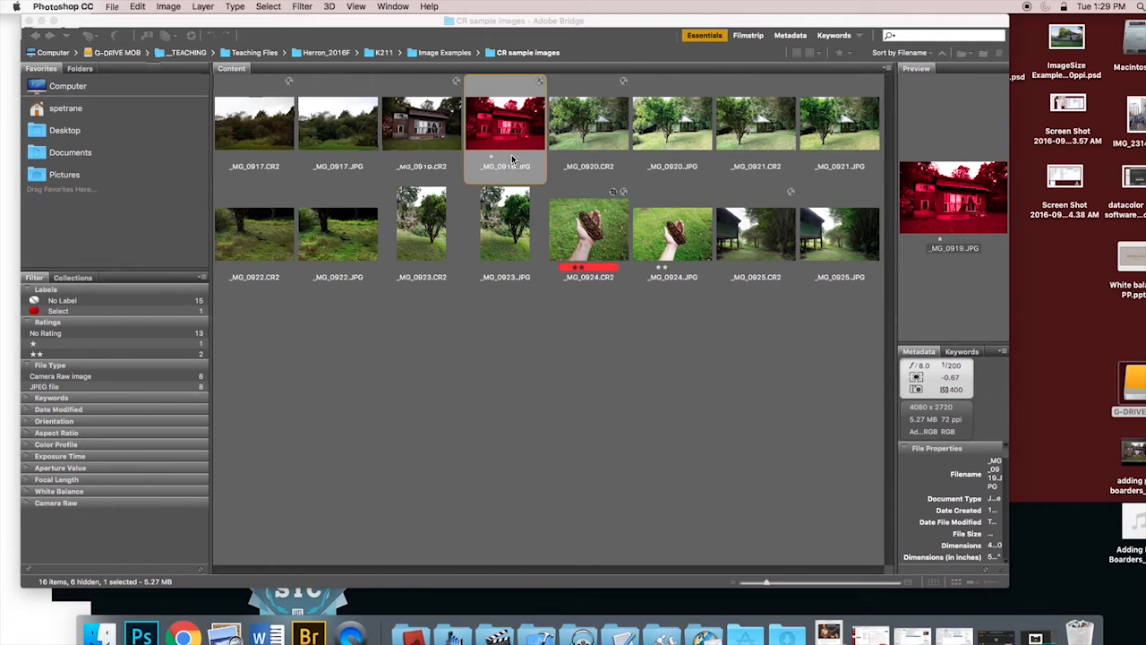
Step: Open G-DRIVE MOB in Finder, browse to __Herron_2016F > K211 > Image Examples > CR sample images, and enlarge the window
double_click(1135, 384)
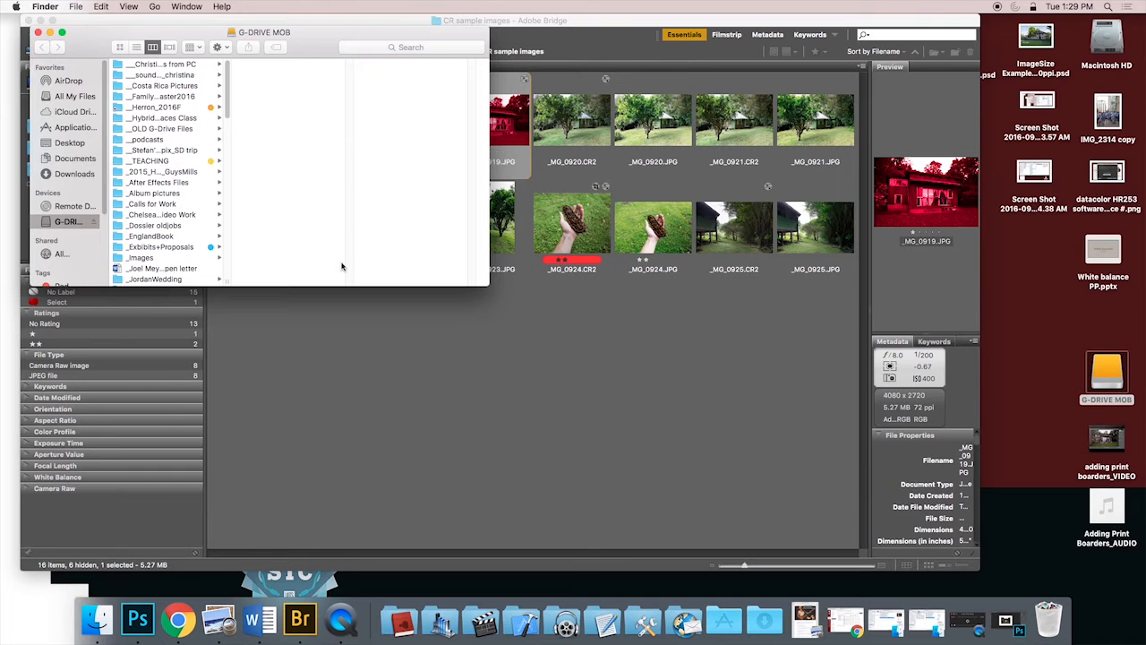
click(186, 108)
click(278, 66)
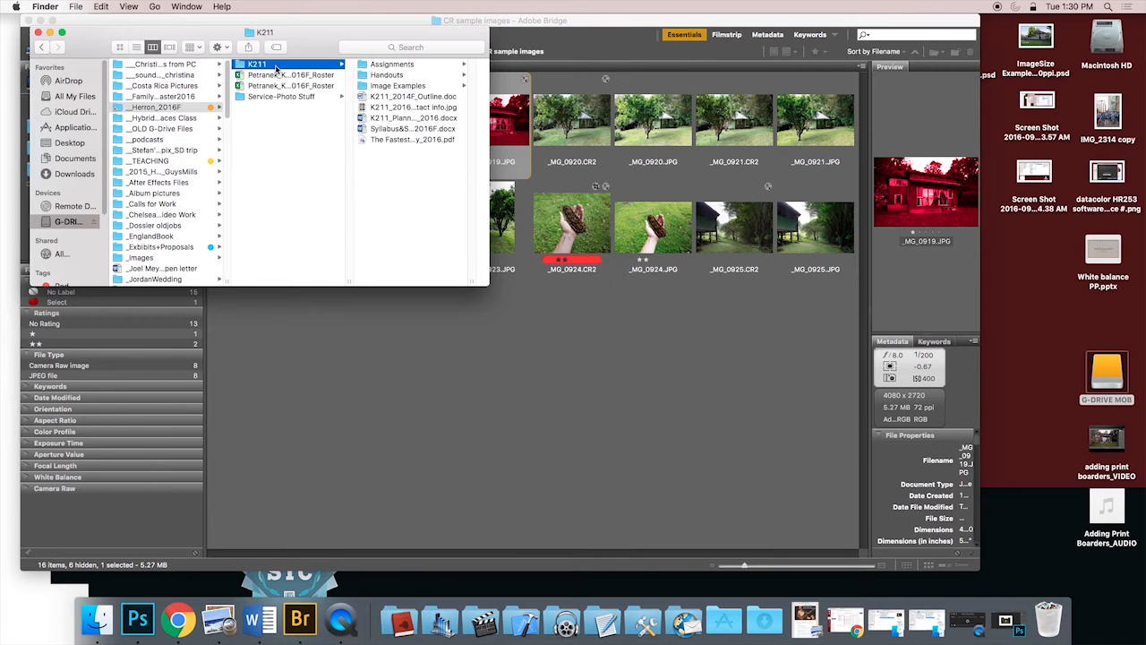
click(395, 87)
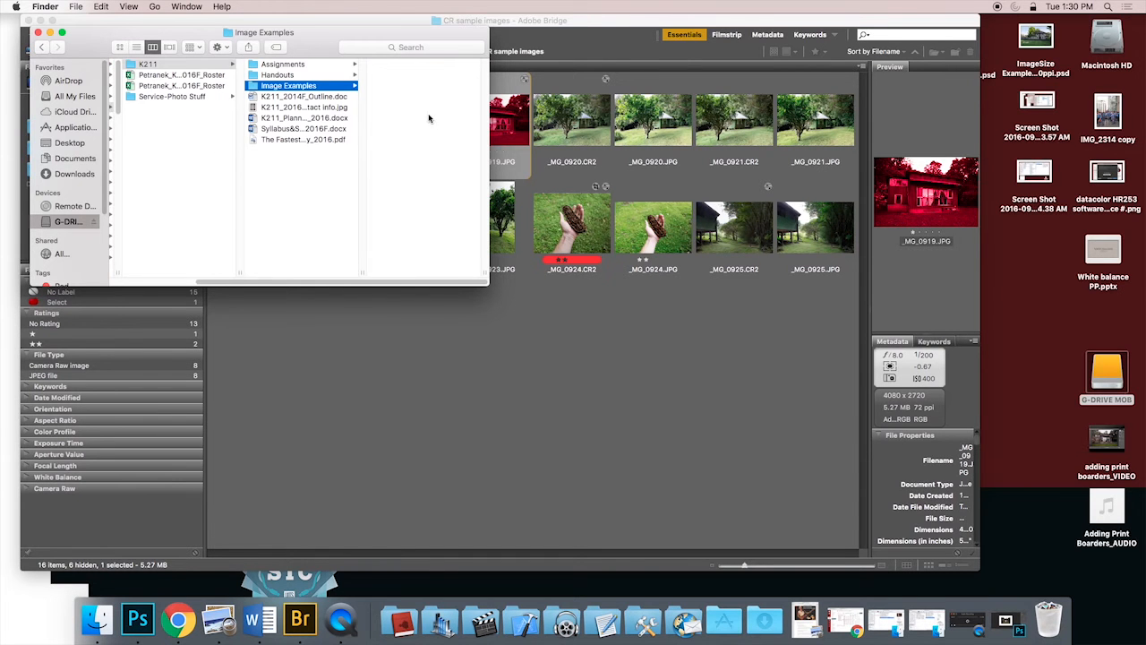
click(400, 77)
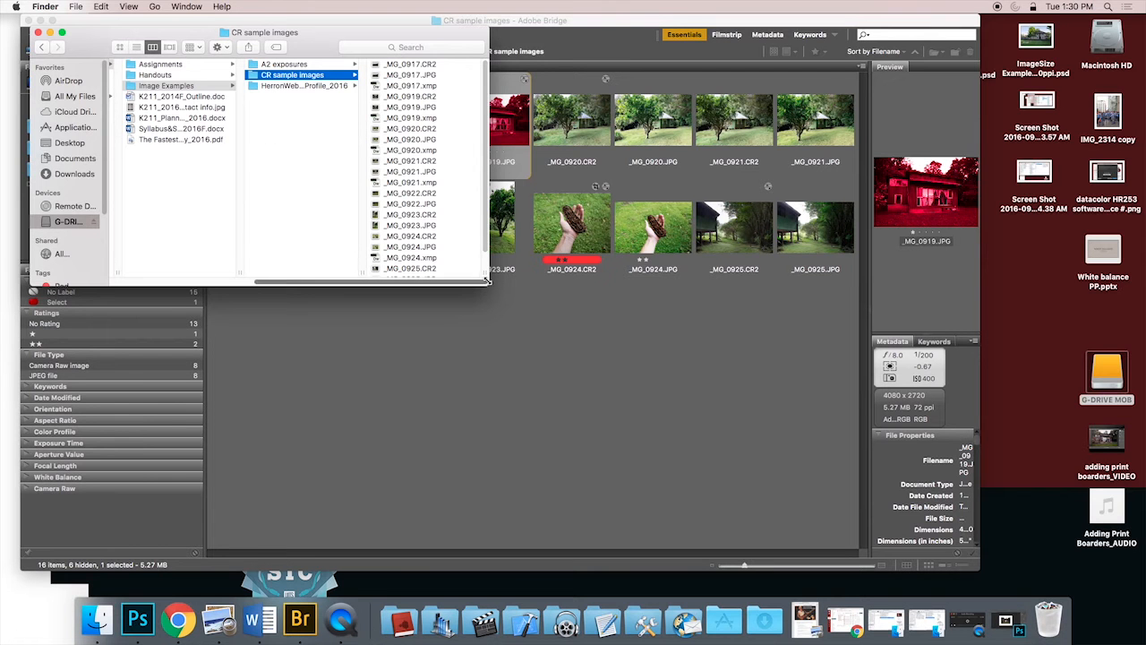
drag(488, 284, 661, 499)
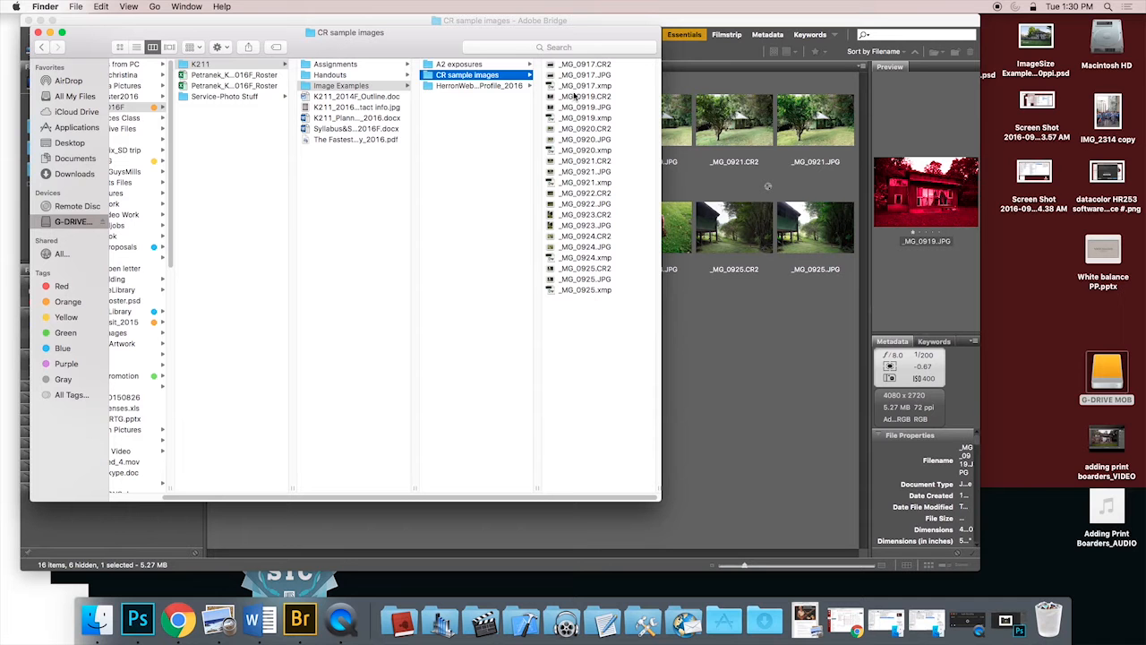
Step: Compare the Finder previews of _MG_0917.xmp and its raw file _MG_0917.CR2
click(593, 86)
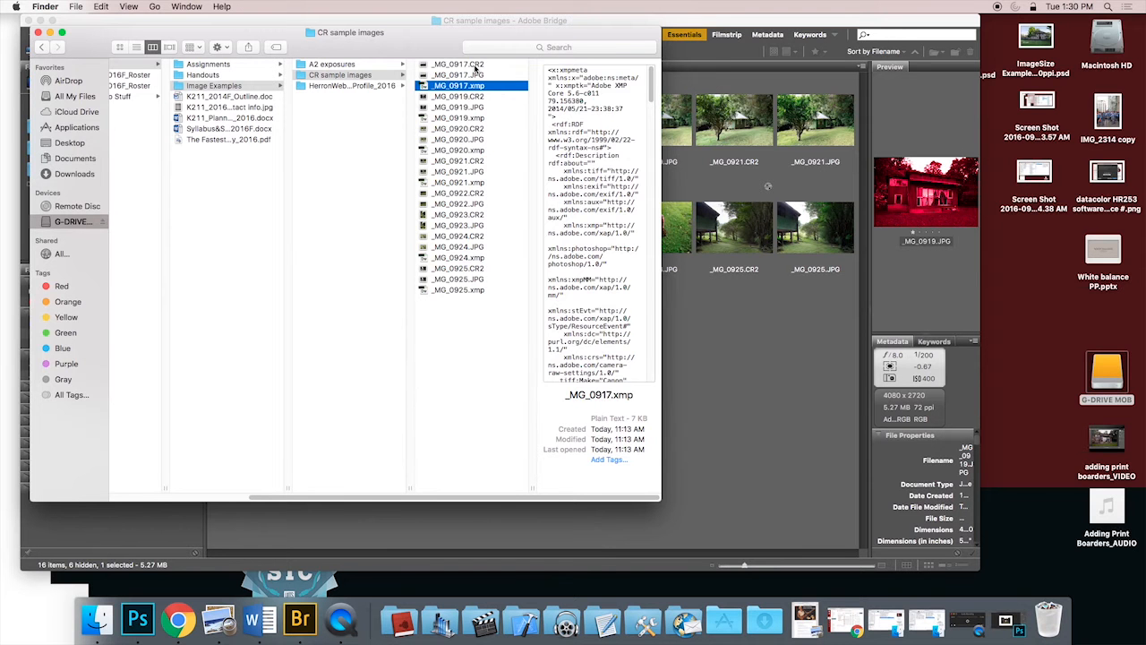
click(472, 67)
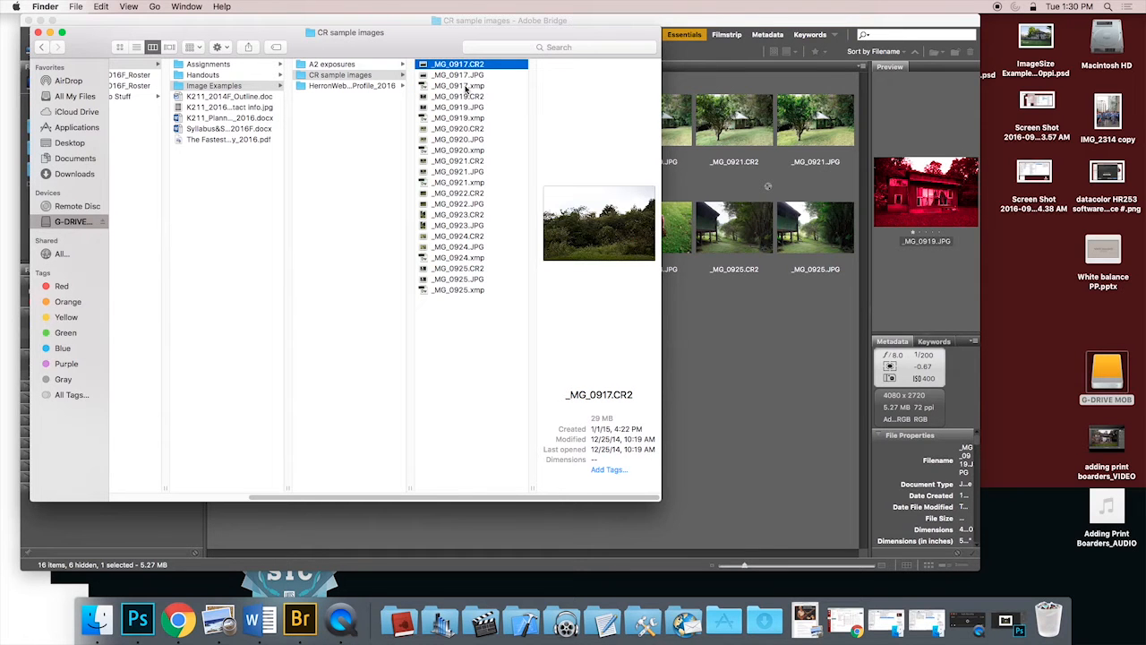
click(466, 87)
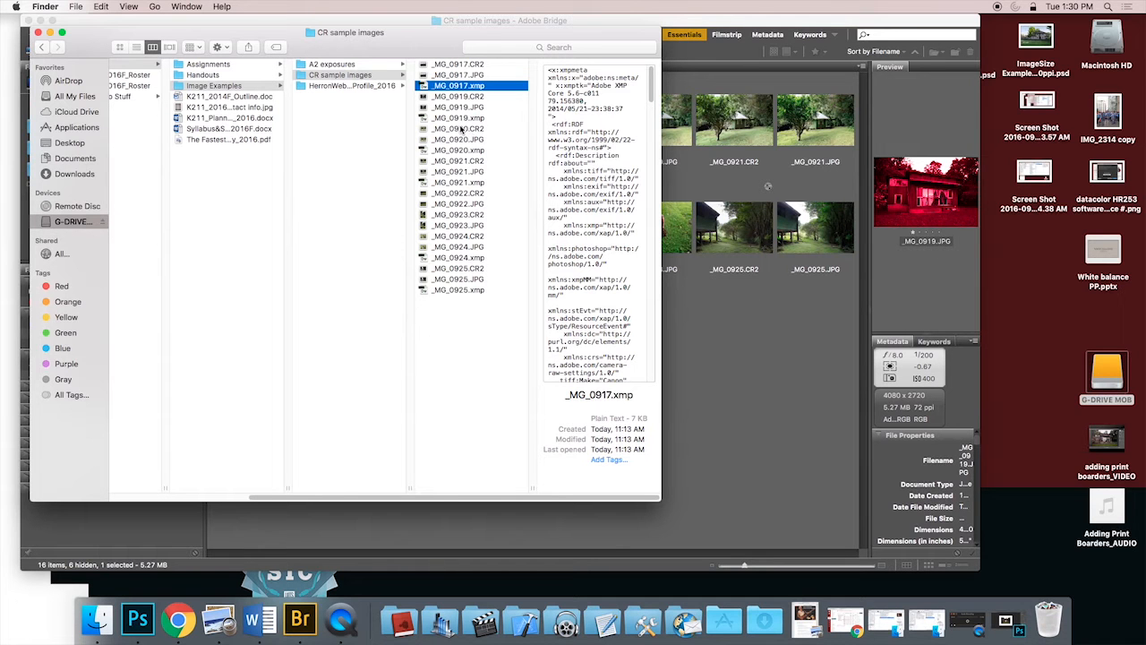
Step: Open _MG_0919.JPG from Finder in Preview and move its window up to inspect the picture without Camera Raw edits
click(460, 109)
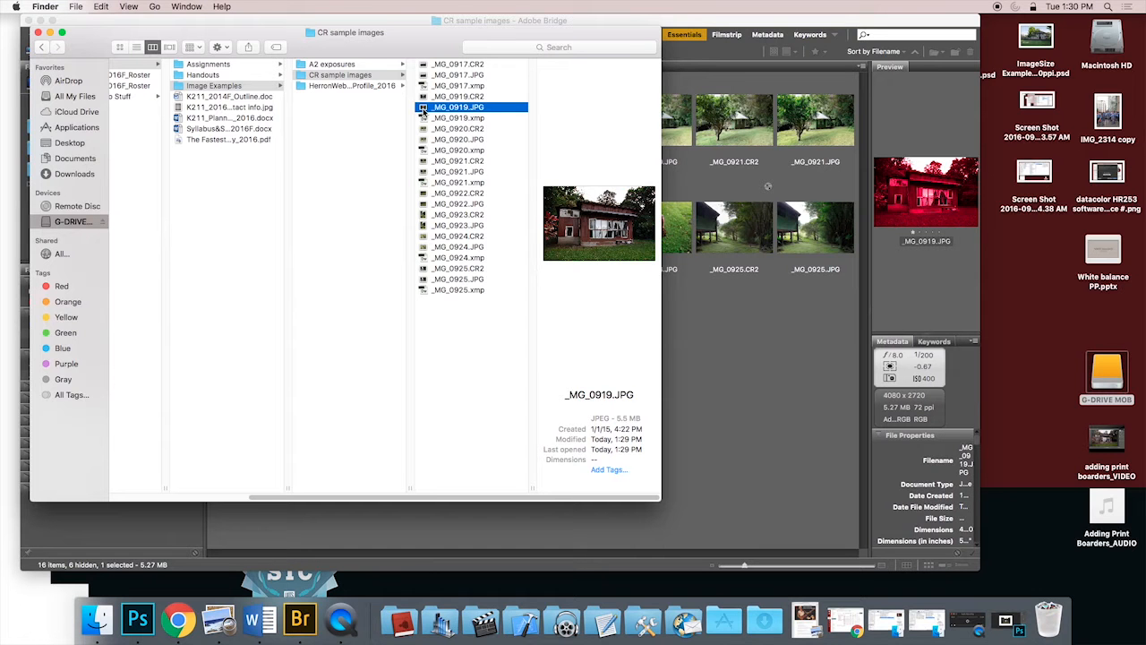
right_click(424, 112)
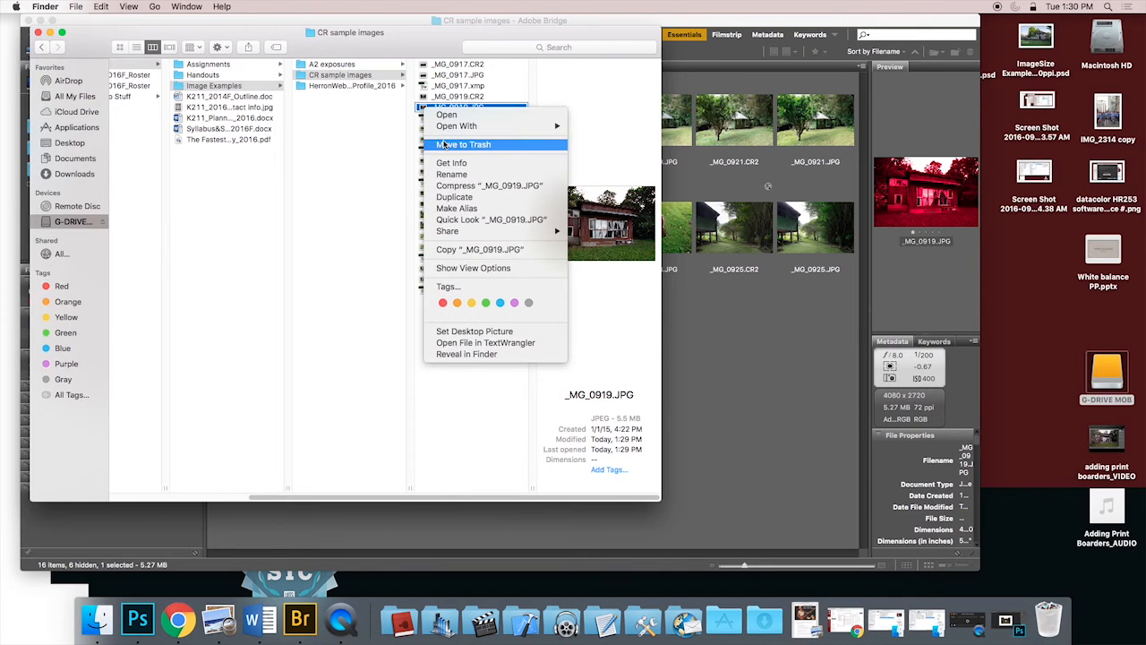
mouse_move(455, 131)
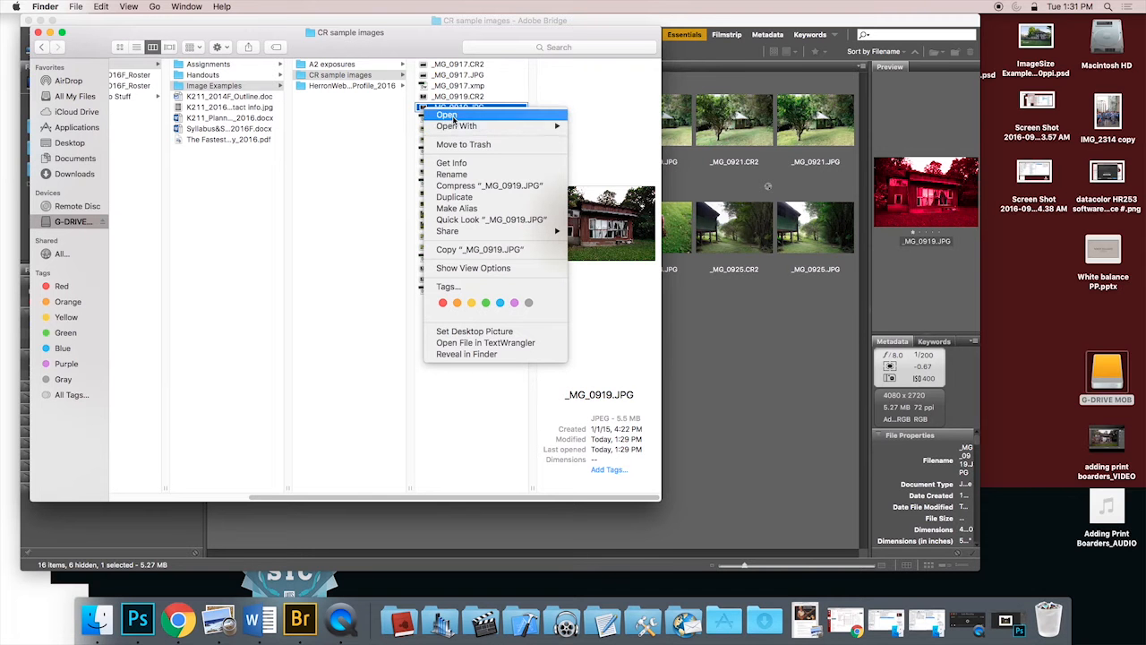
click(452, 117)
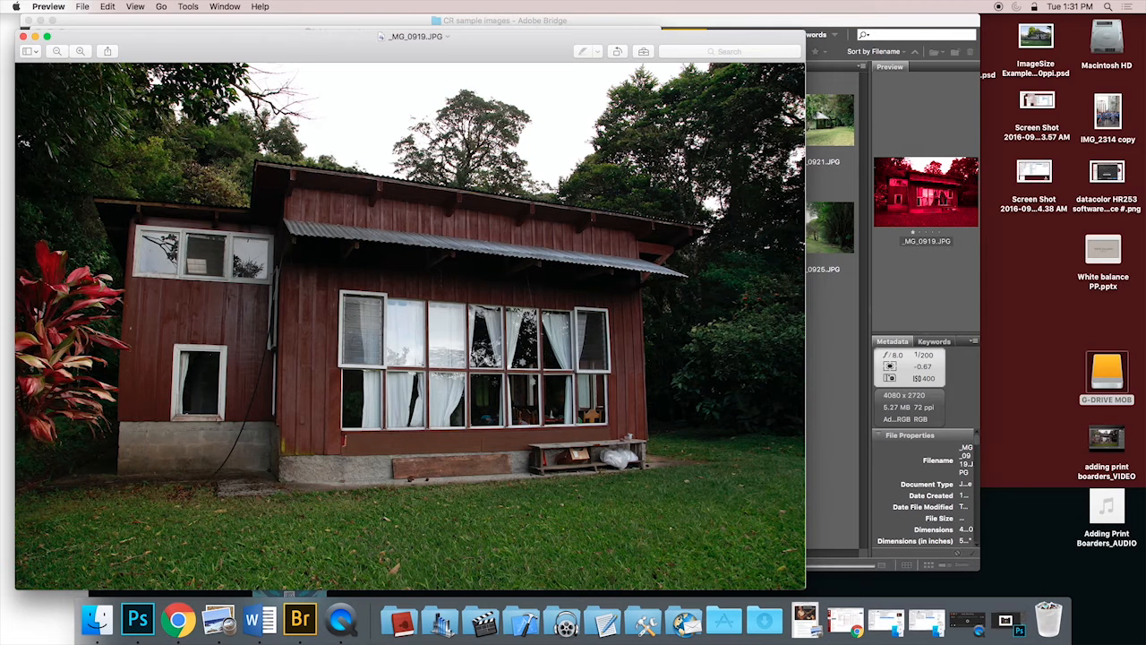
drag(280, 41, 282, 9)
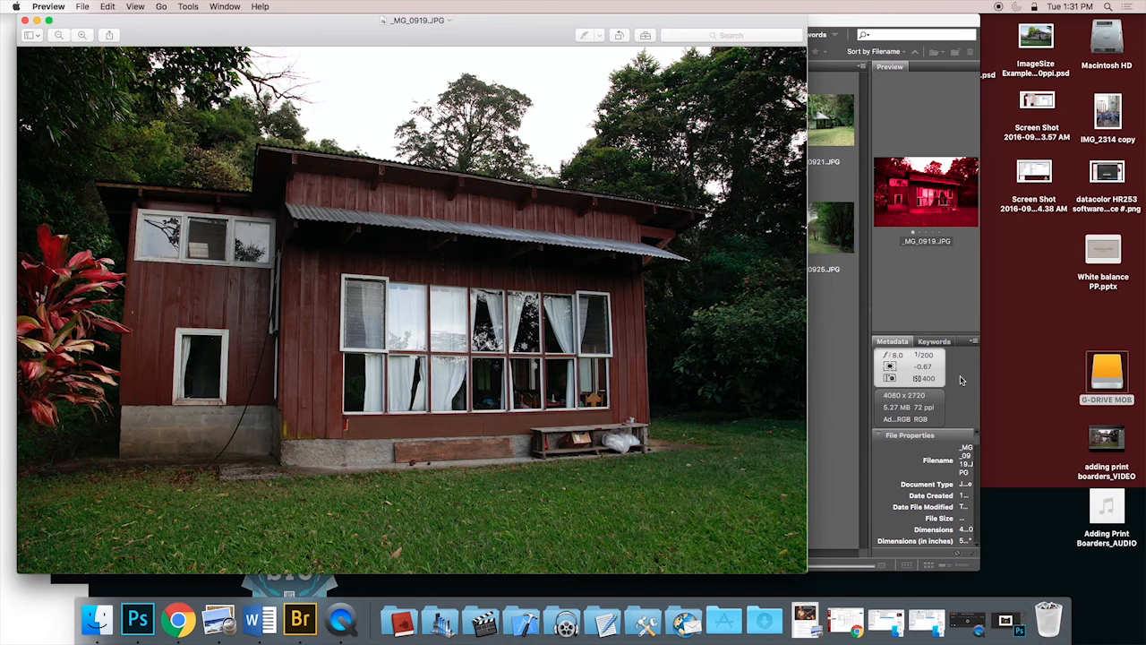
Step: Return to Adobe Bridge and reopen _MG_0919.JPG in Camera Raw
click(839, 351)
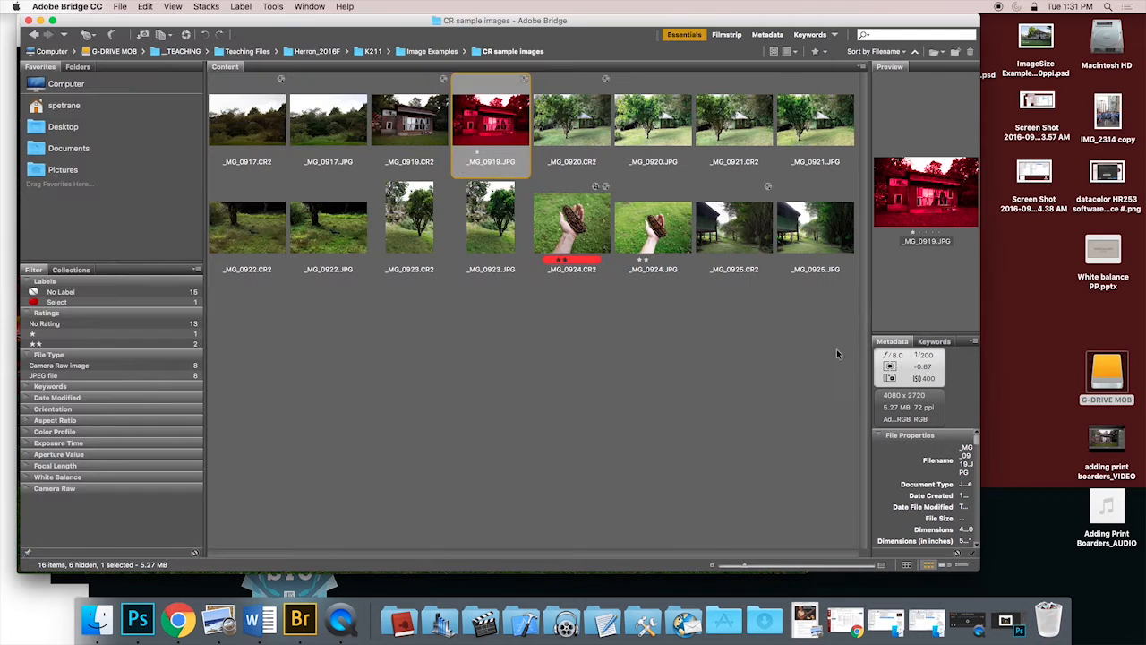
double_click(502, 136)
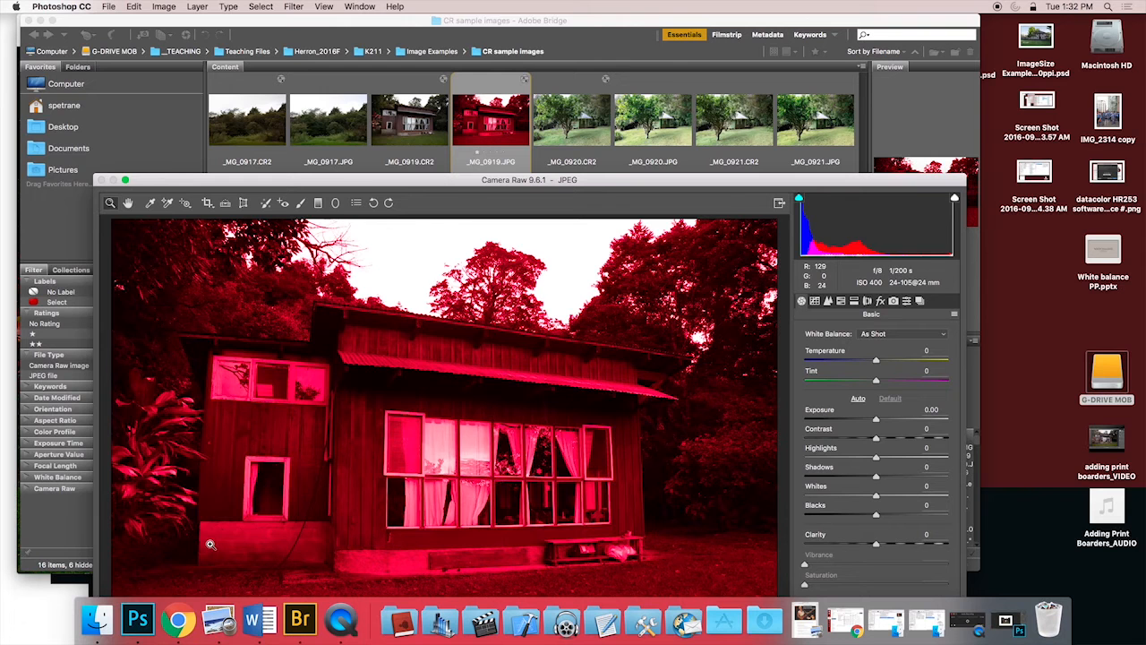
Step: Switch to Finder and inspect the raw file _MG_0917.CR2 together with its sidecar file _MG_0917.xmp
click(97, 619)
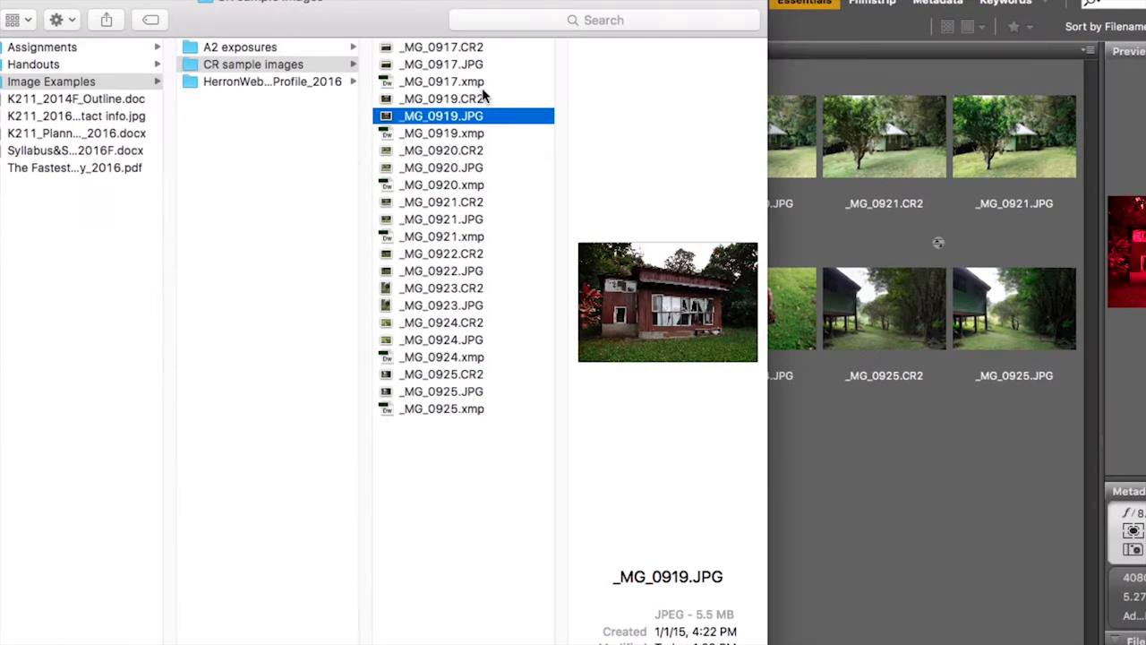
click(488, 47)
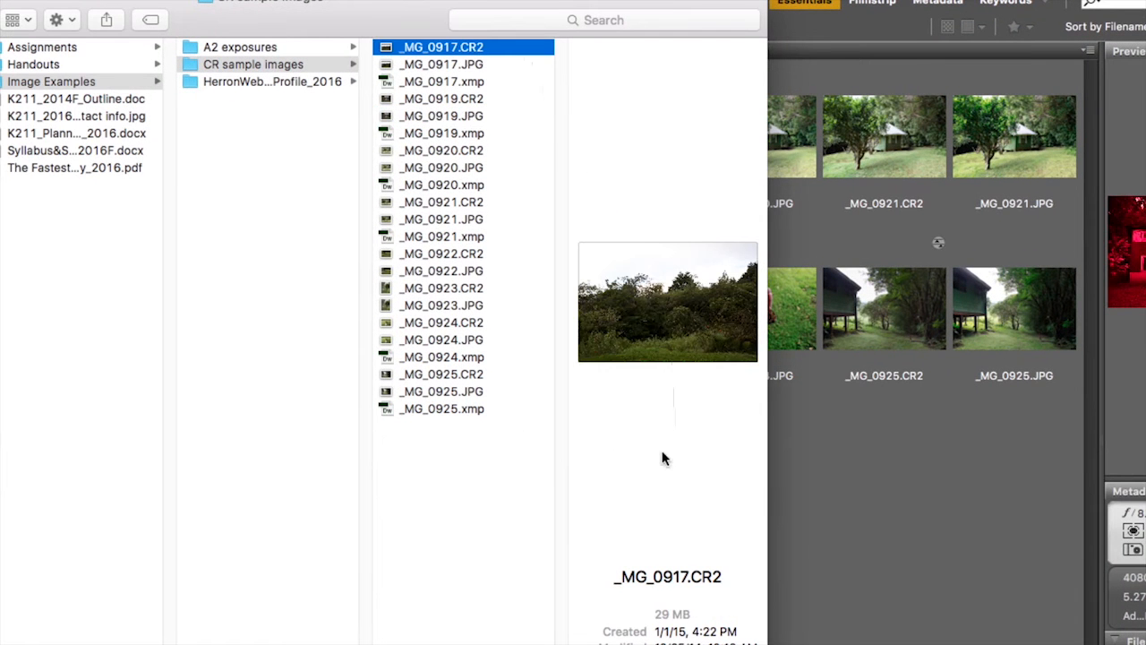
click(452, 82)
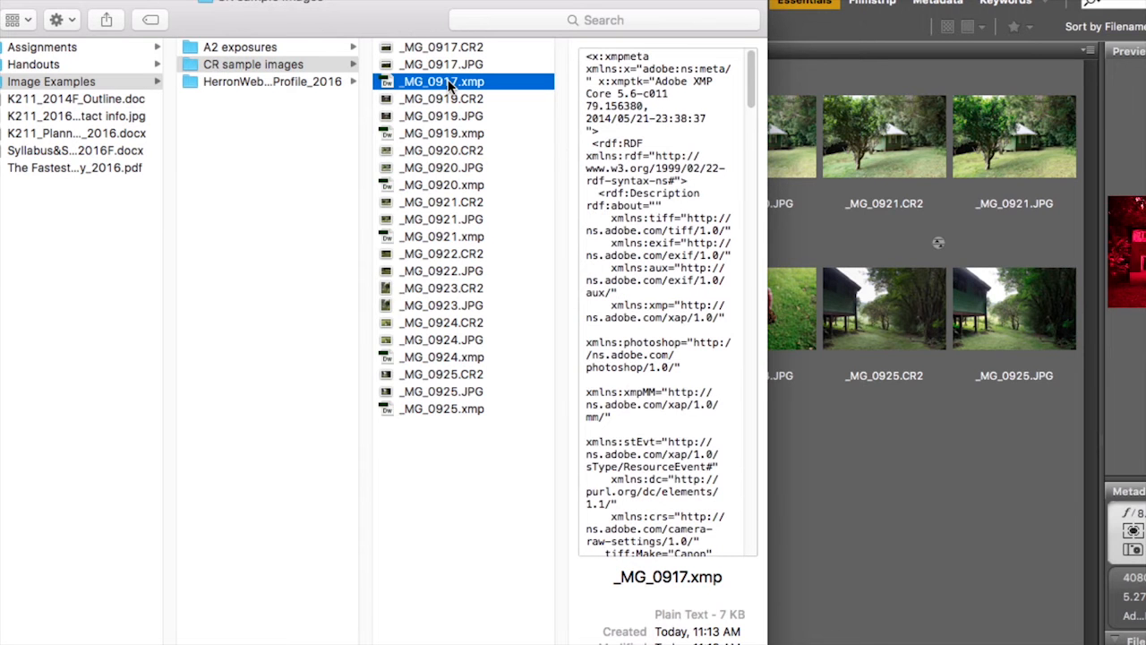